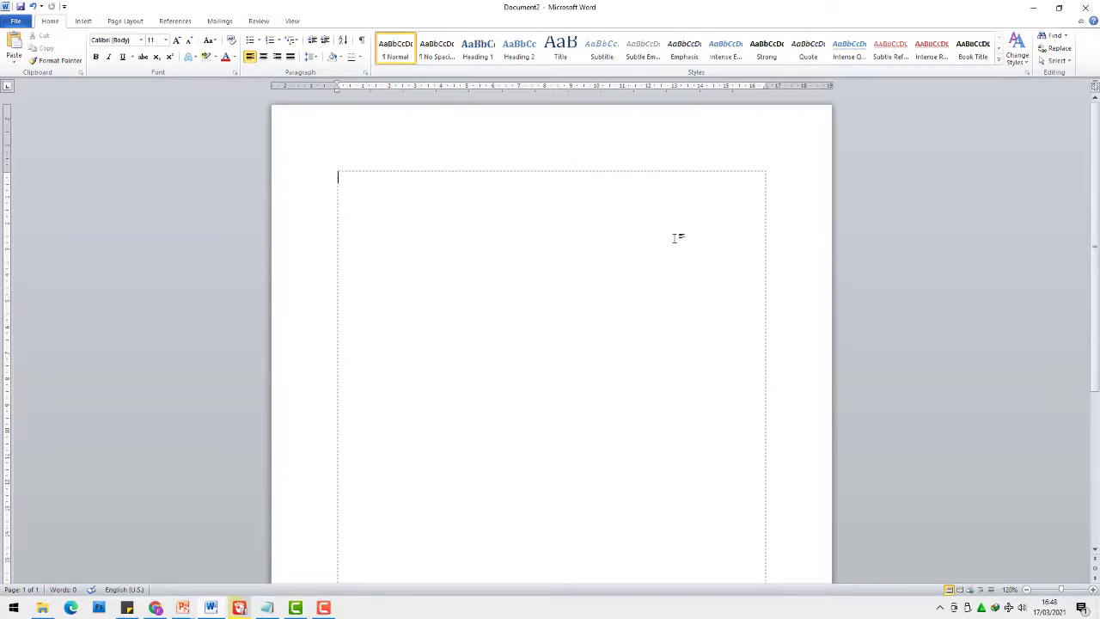
- Draw a pentagon block arrow about 13 cm wide and 5 cm high near the top of the page
click(84, 22)
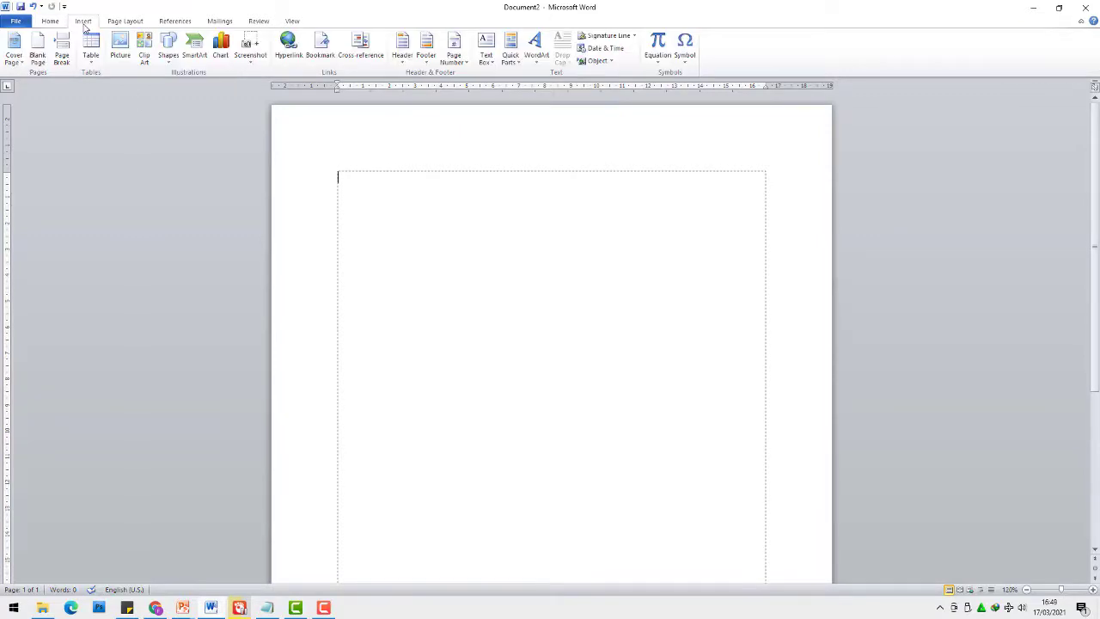
click(169, 58)
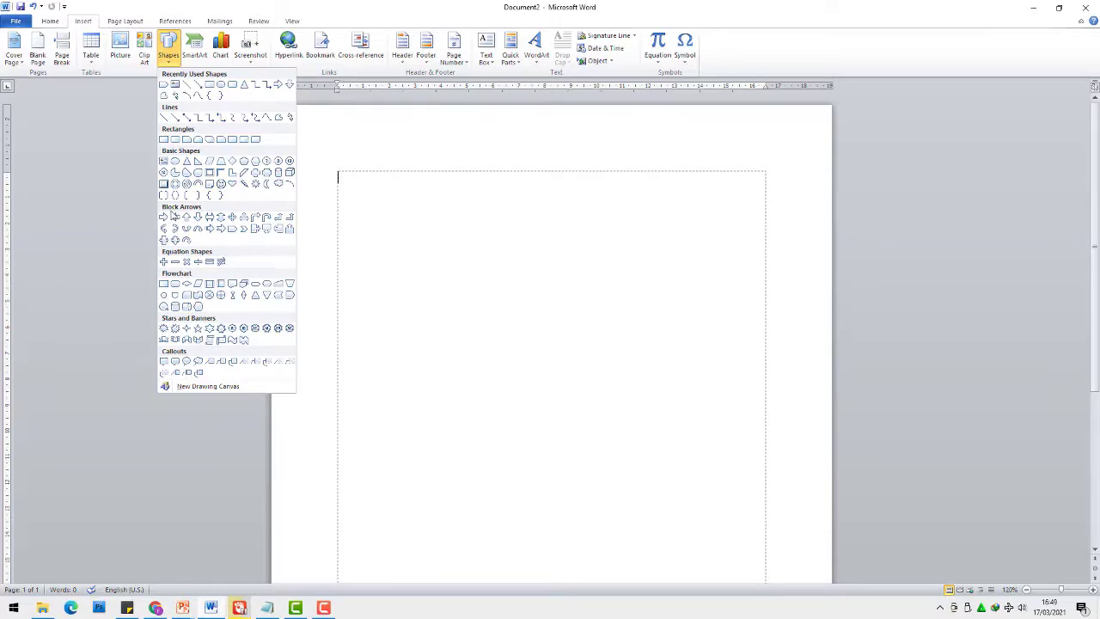
click(232, 230)
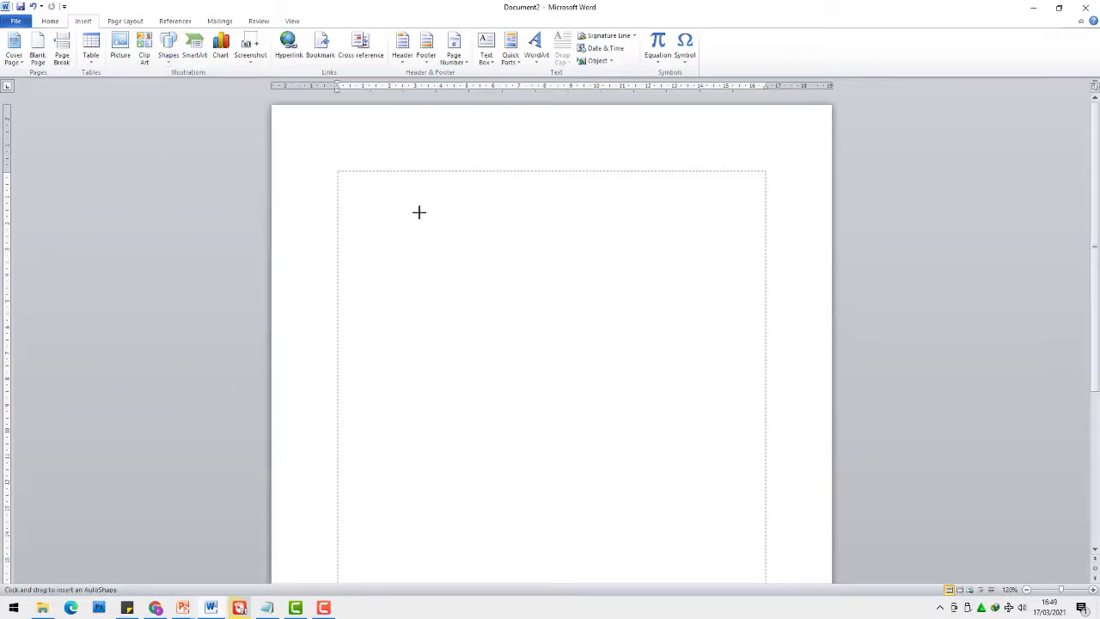
mouse_move(419, 212)
mouse_down()
mouse_move(474, 270)
mouse_move(643, 369)
mouse_move(740, 357)
mouse_move(756, 341)
mouse_move(671, 331)
mouse_up()
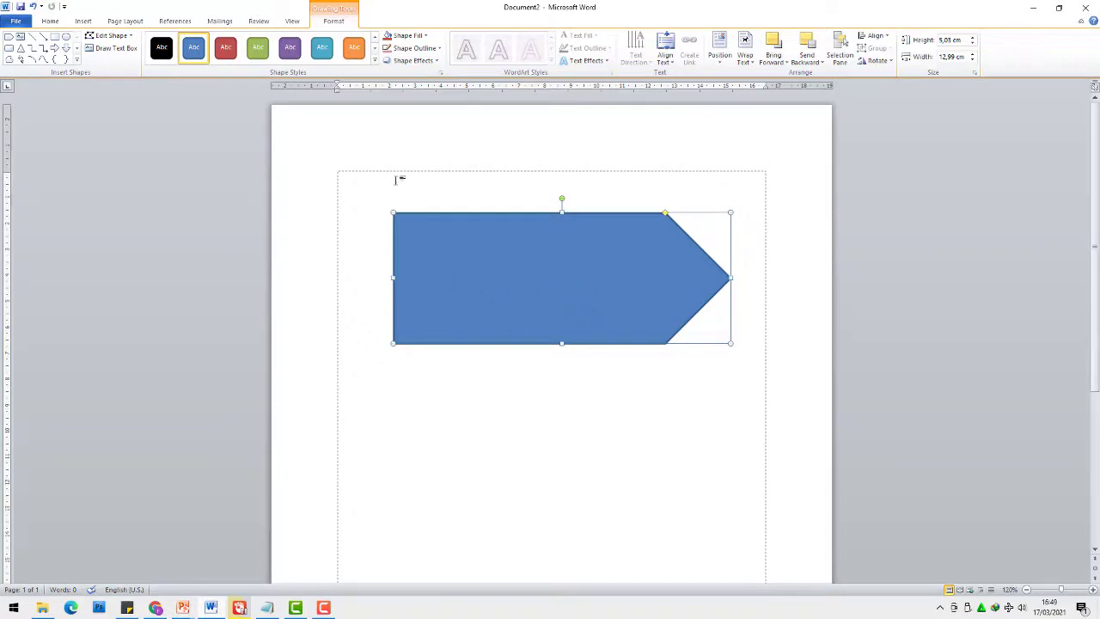
- Apply the red outline-only shape style to the pentagon, with a lighter red outline colour and a 6 pt outline weight
click(374, 36)
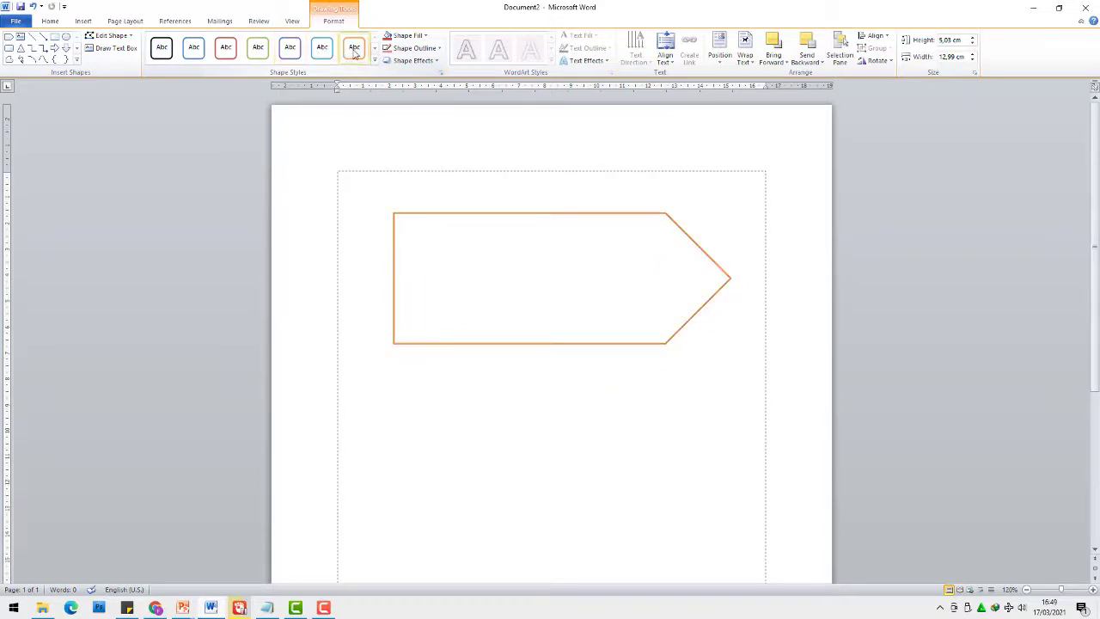
click(226, 50)
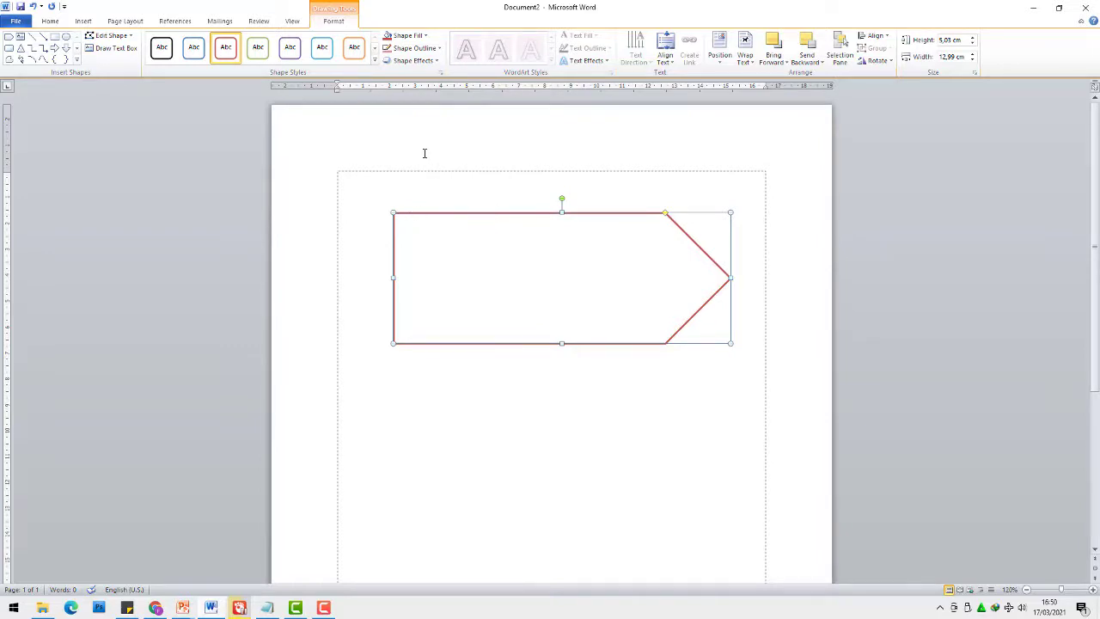
click(441, 50)
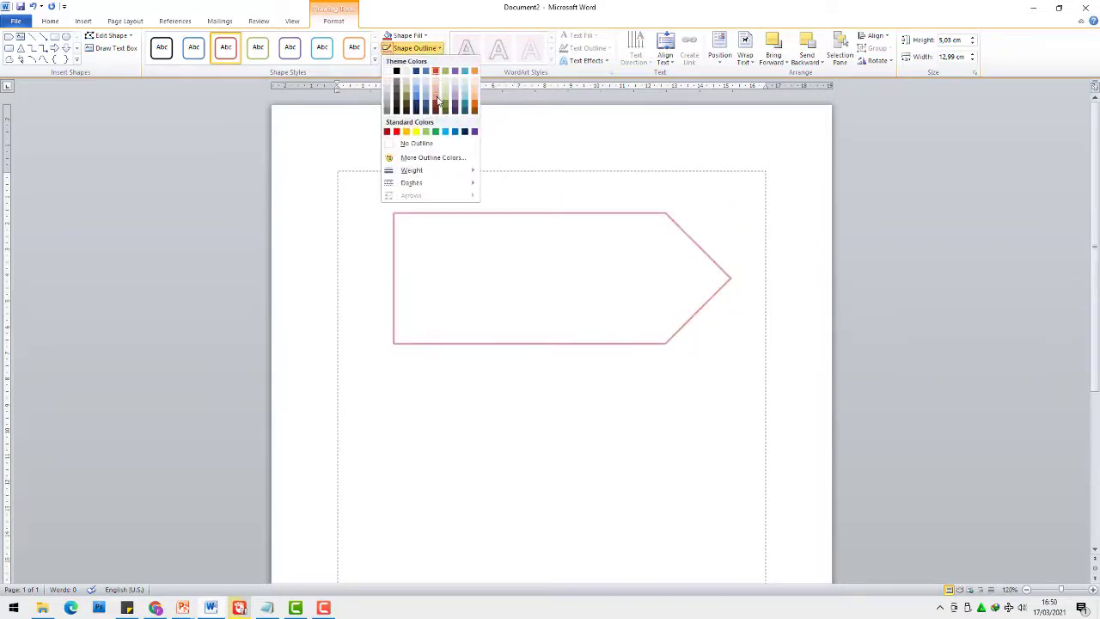
click(437, 101)
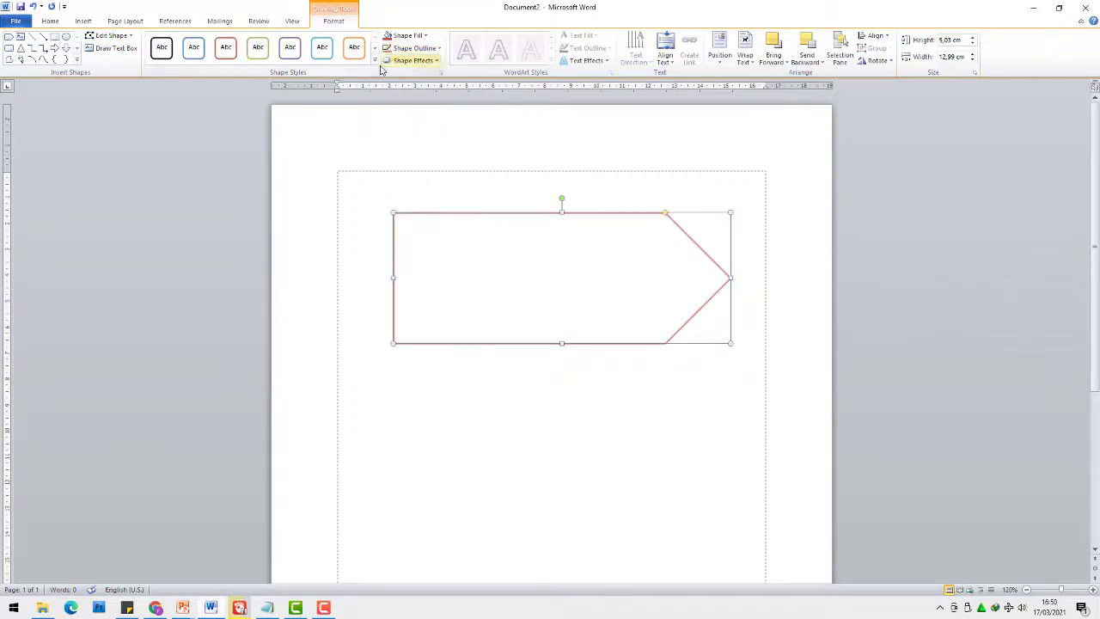
click(432, 49)
mouse_move(414, 171)
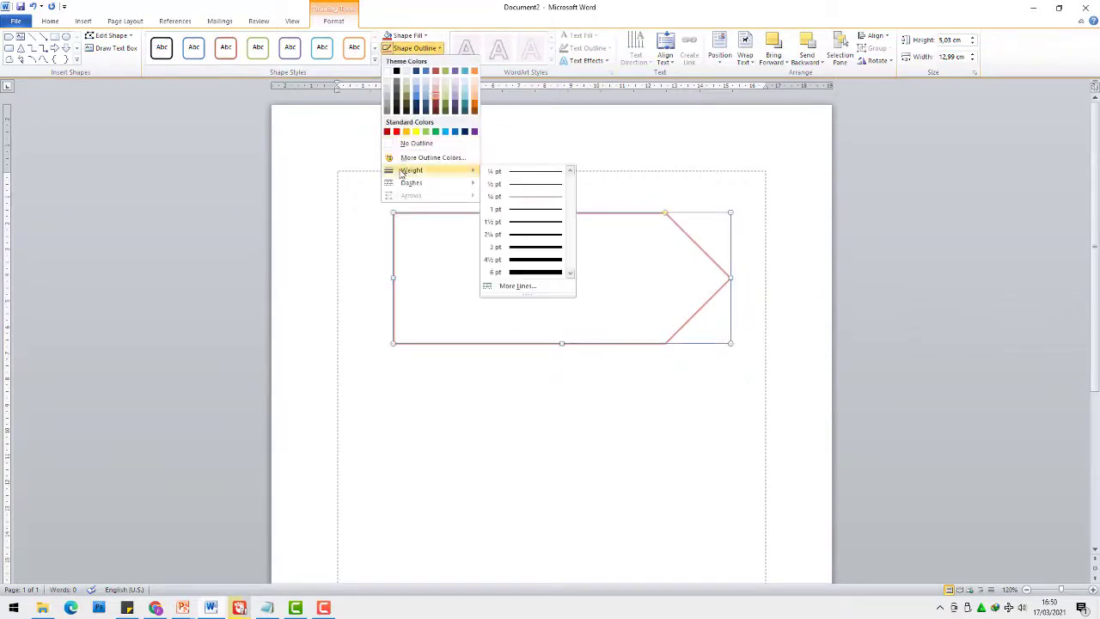
click(536, 273)
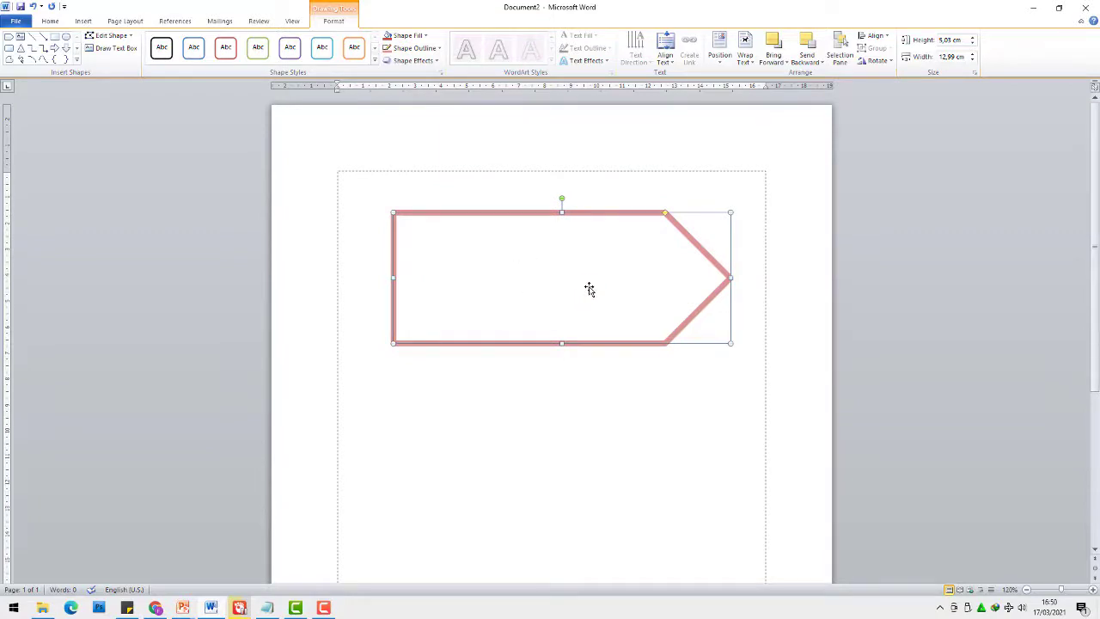
- Shift the pentagon slightly to the left and extend its pointed end to make it about 14 cm wide
drag(580, 285, 566, 285)
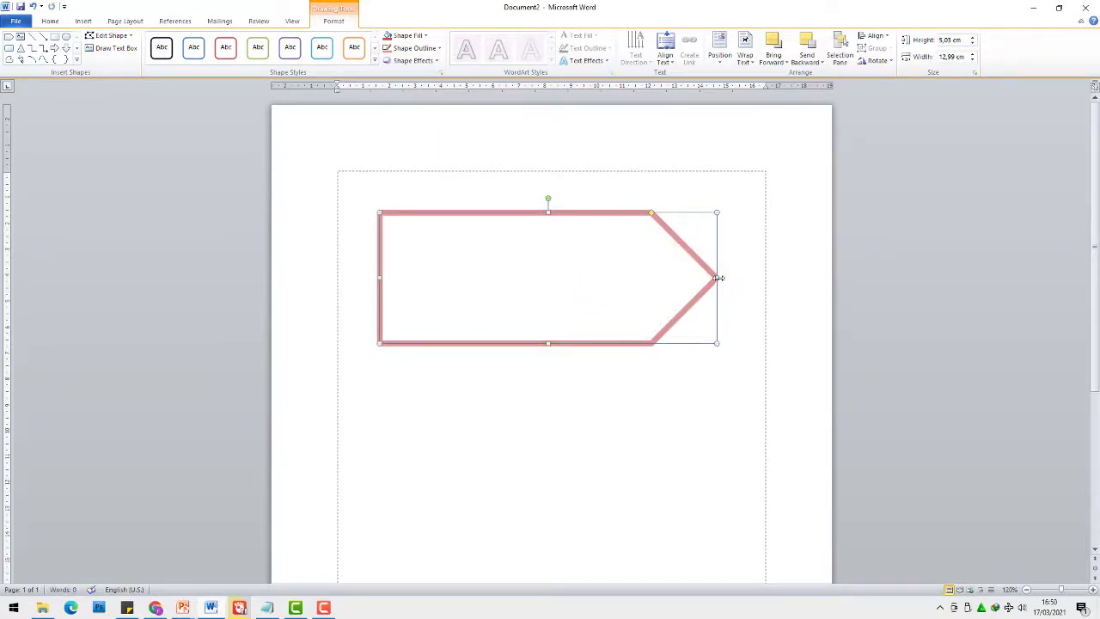
drag(720, 277, 743, 277)
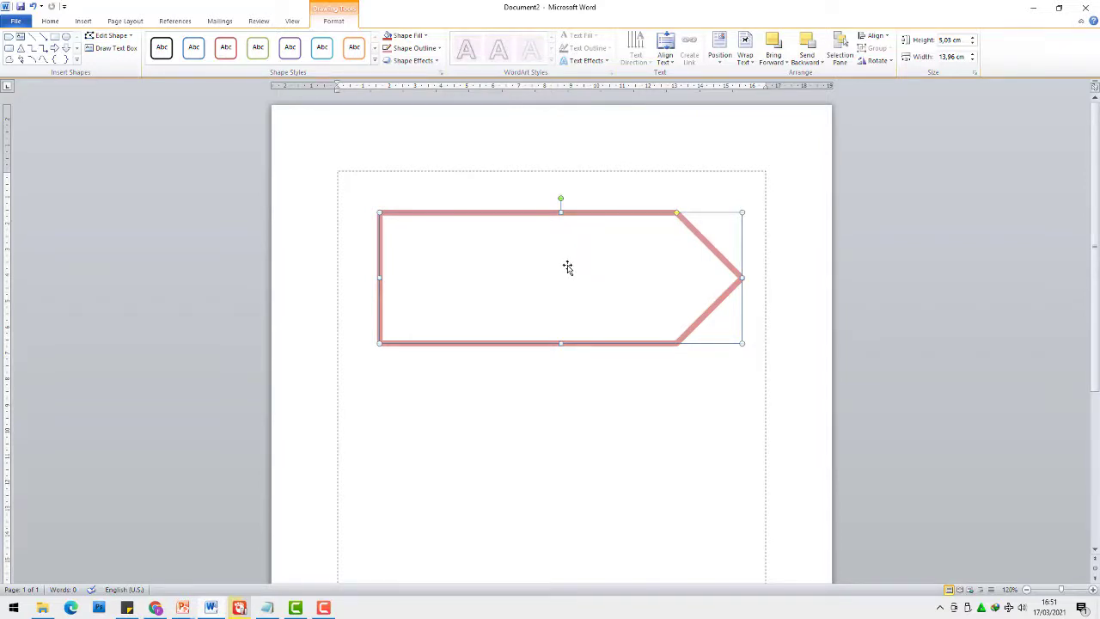
- Add the text "BUKU ADALAH JENDELA ILMU" inside the pentagon
right_click(567, 264)
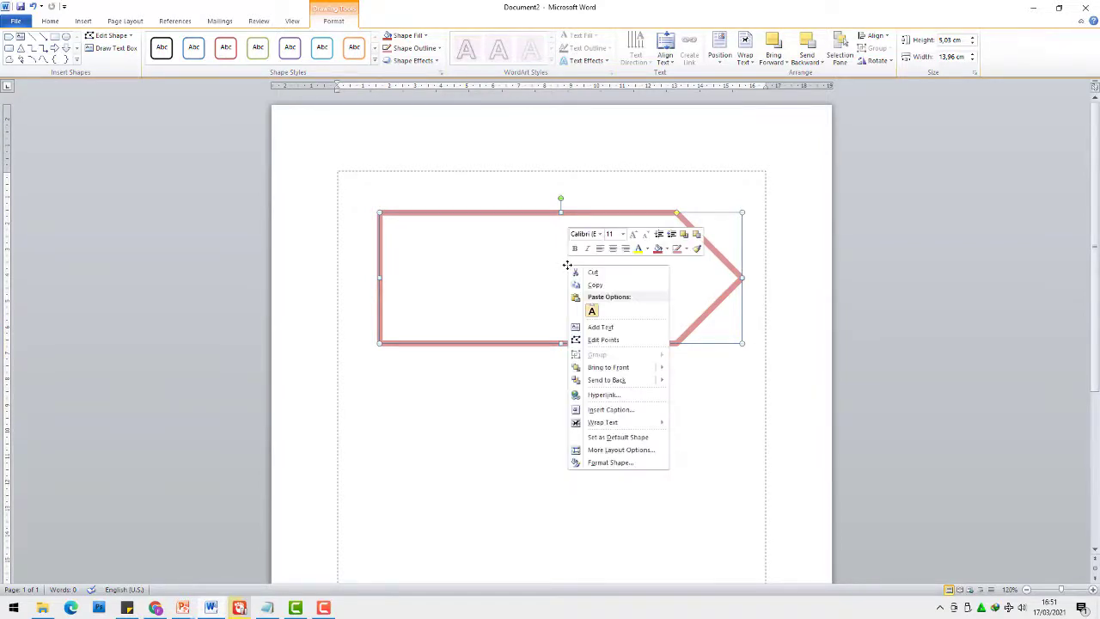
click(602, 328)
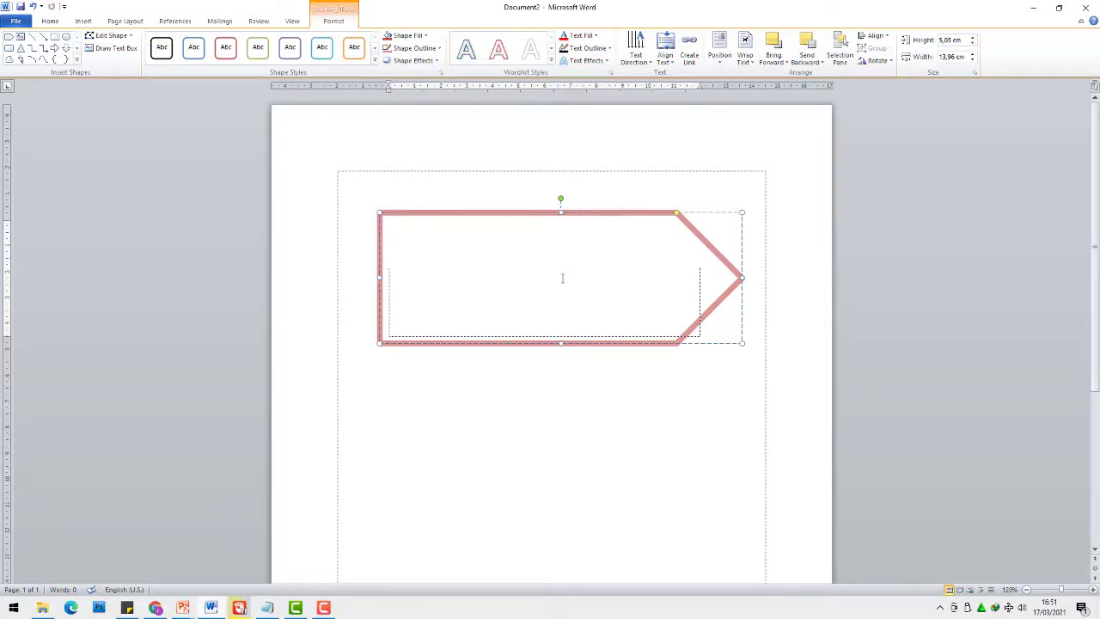
text(BUKU ADALAH JEND)
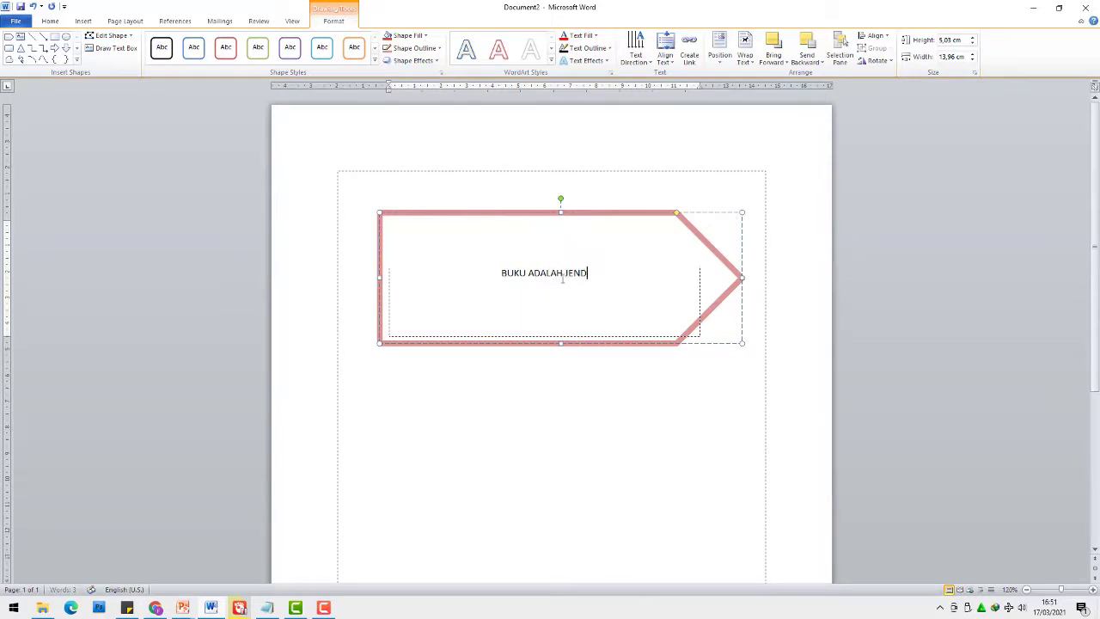
text(ELA ILMU)
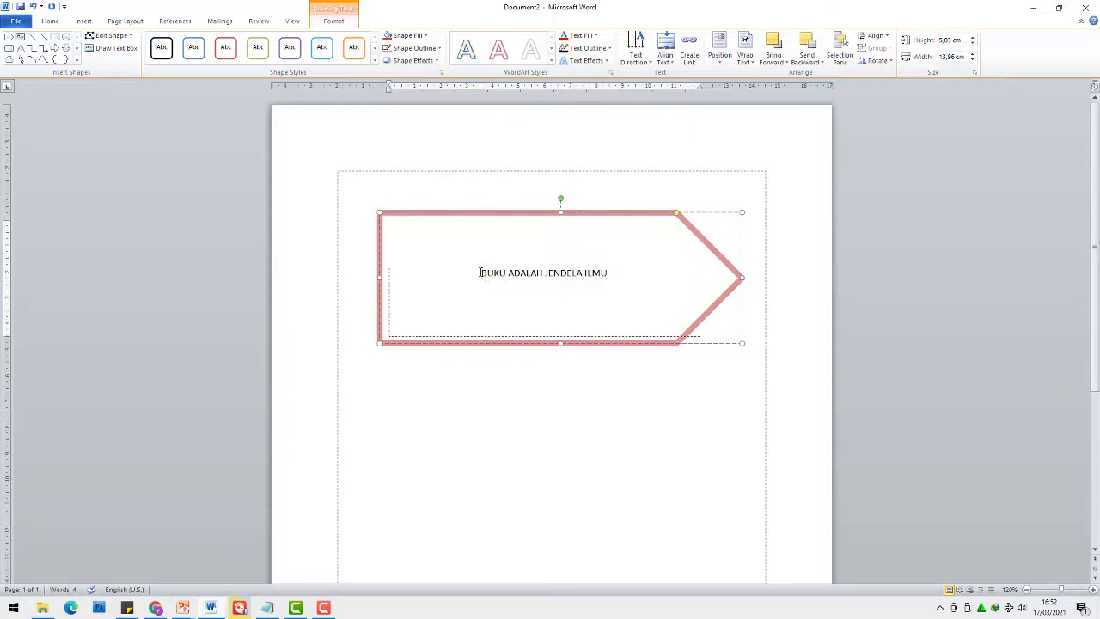
- Format the pentagon's text in bold Comic Sans MS
drag(480, 272, 626, 287)
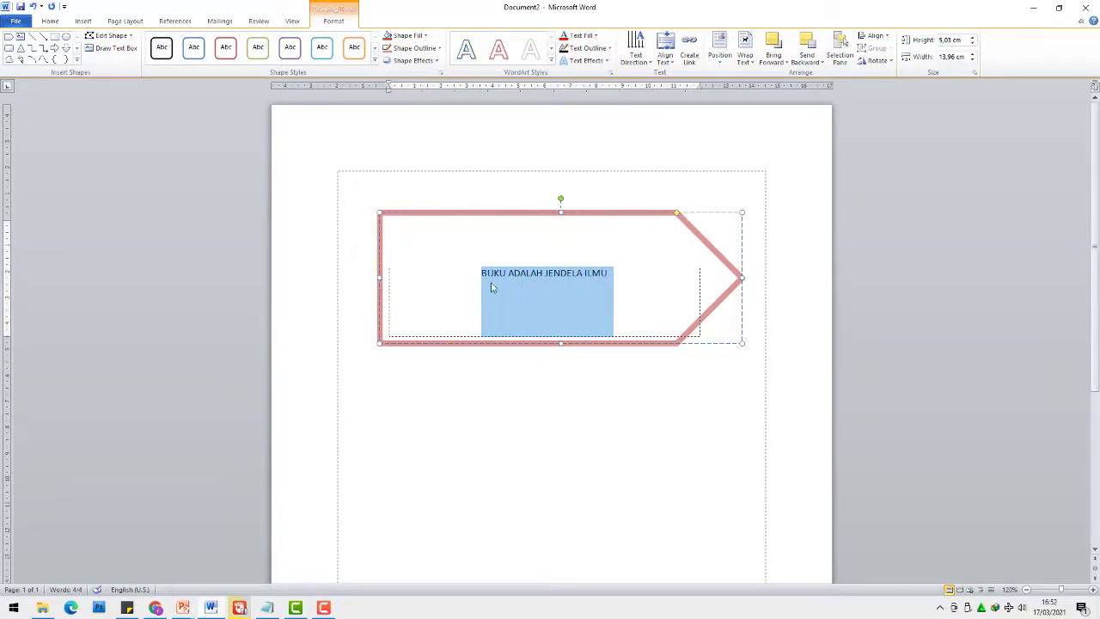
click(49, 22)
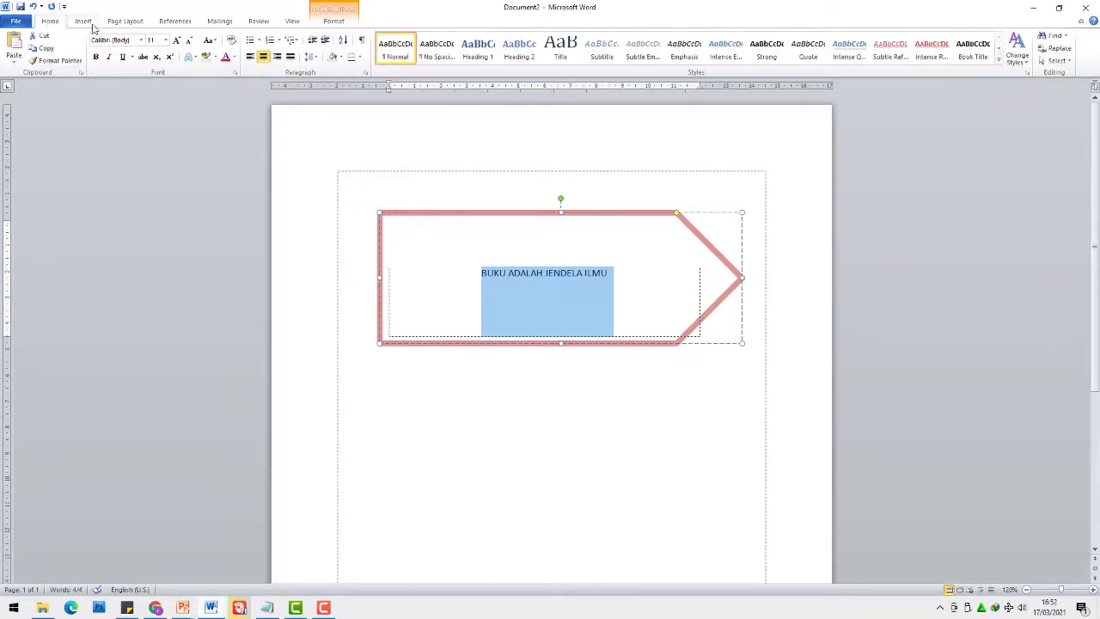
click(140, 41)
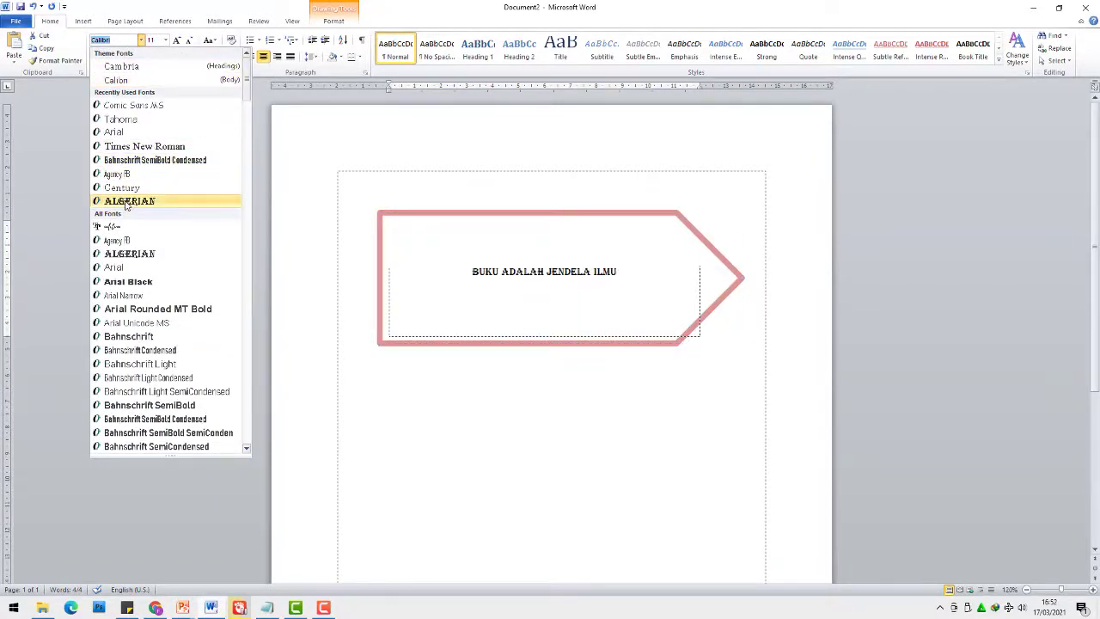
click(136, 106)
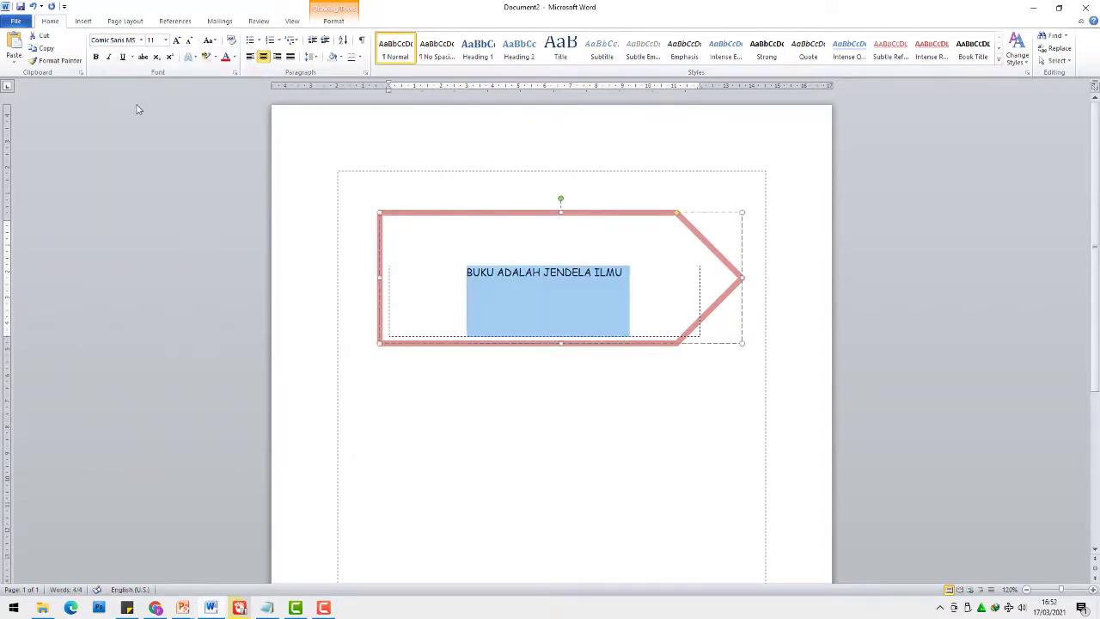
click(95, 57)
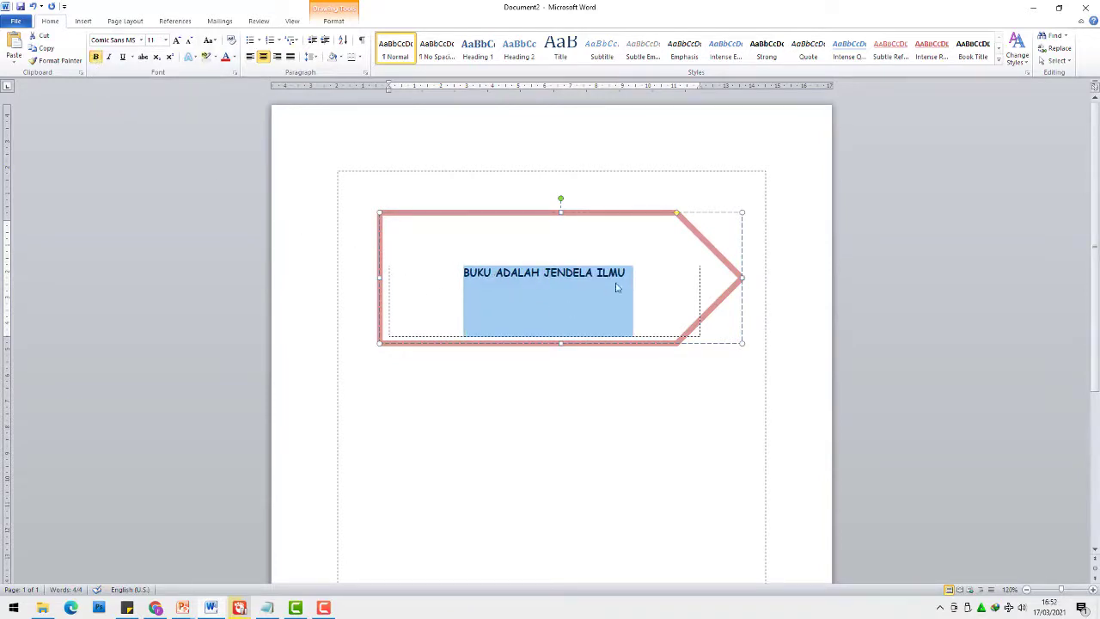
- Enlarge the pentagon's text to 20 pt and deselect it
click(177, 41)
click(177, 41)
click(177, 41)
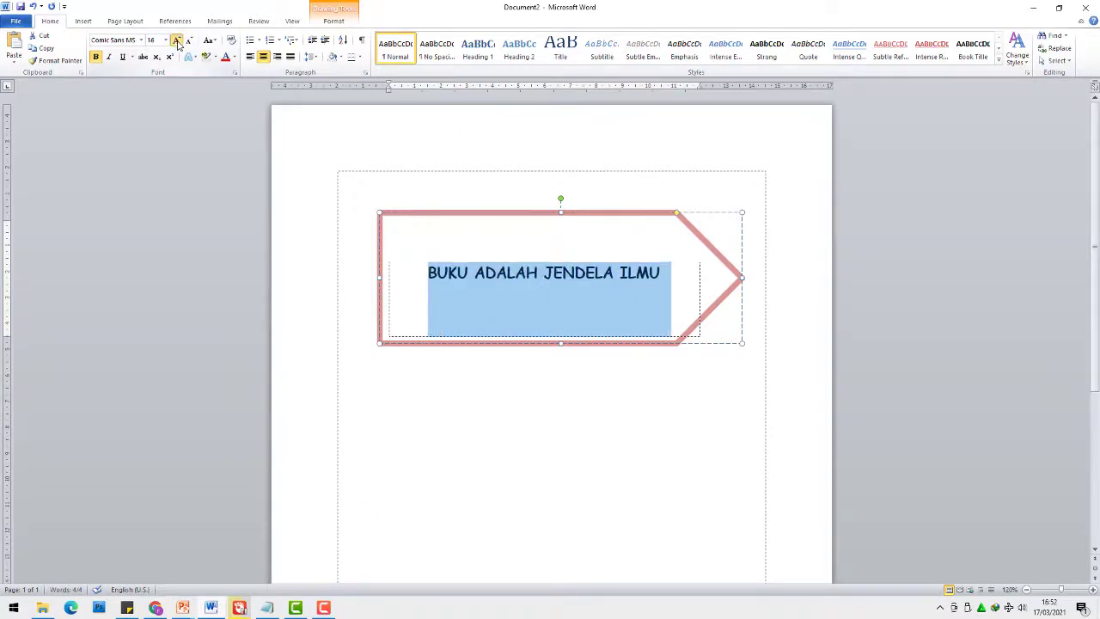
click(177, 42)
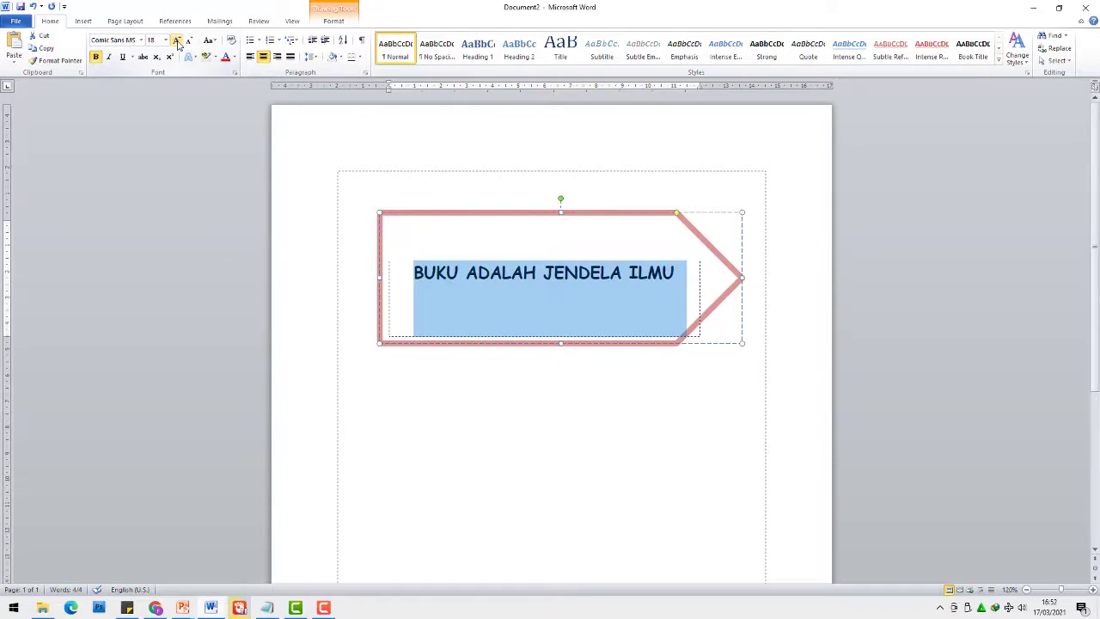
click(177, 41)
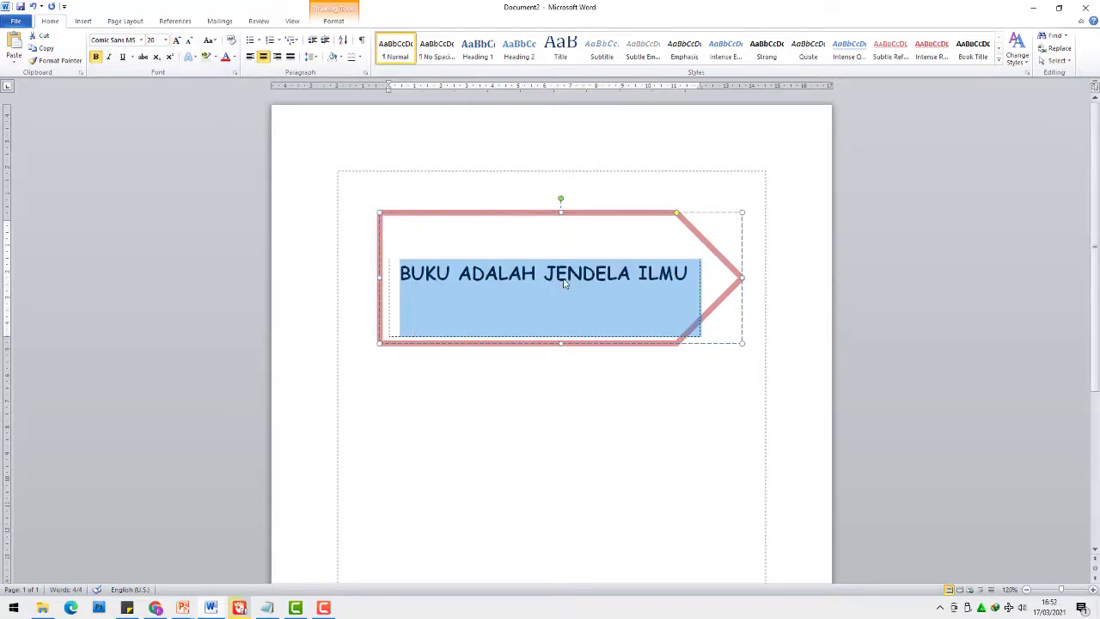
click(565, 283)
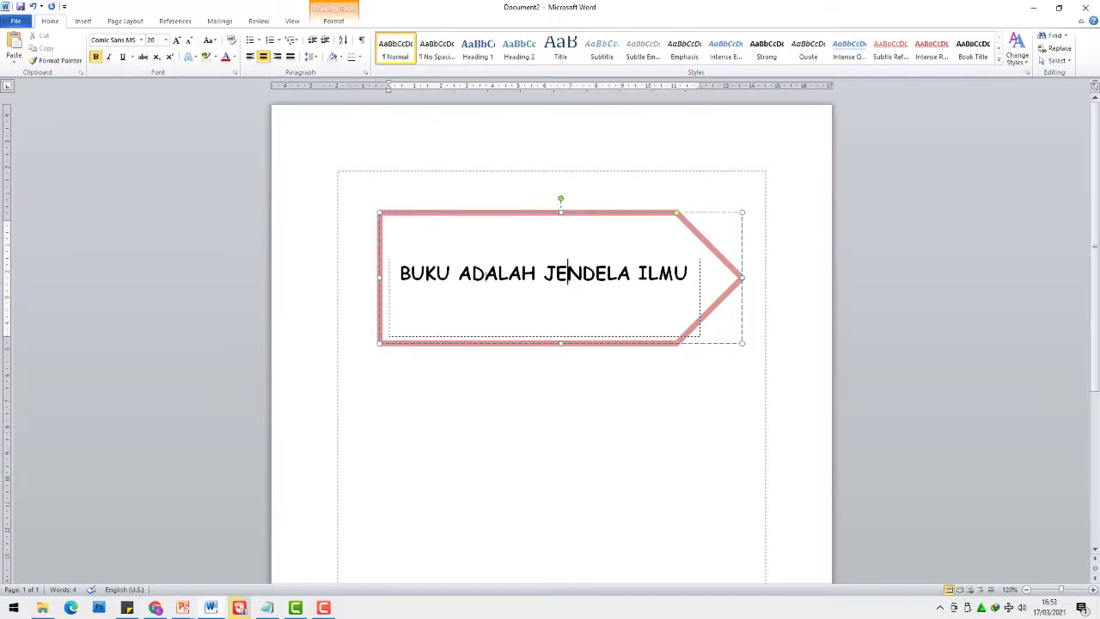
- Fill the word "BUKU" with the theme colour Red, Accent 2
drag(452, 272, 402, 273)
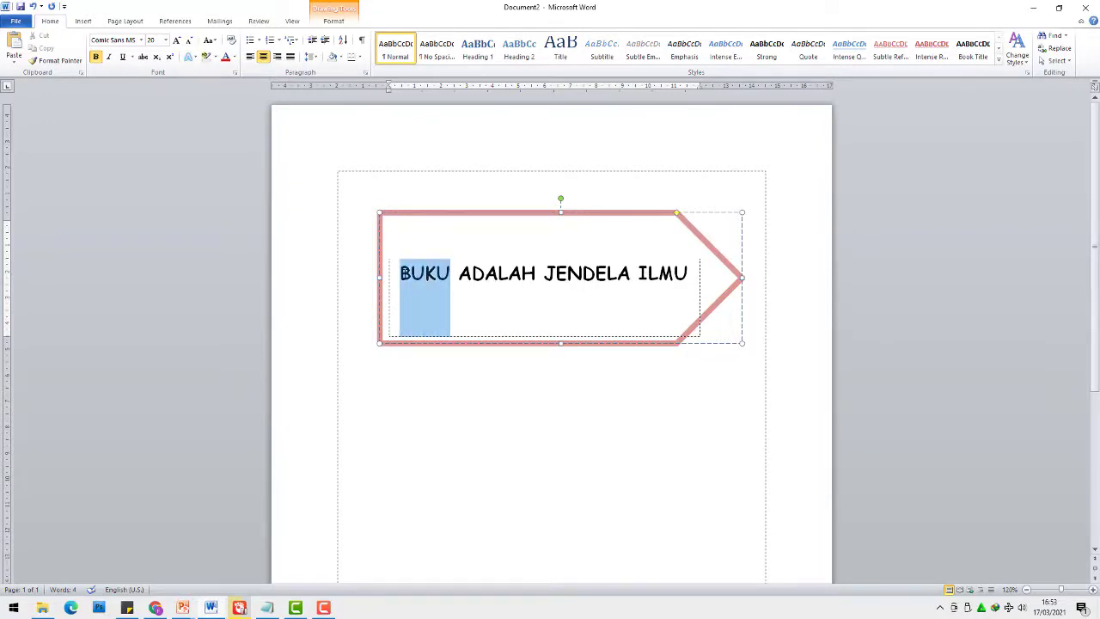
click(334, 23)
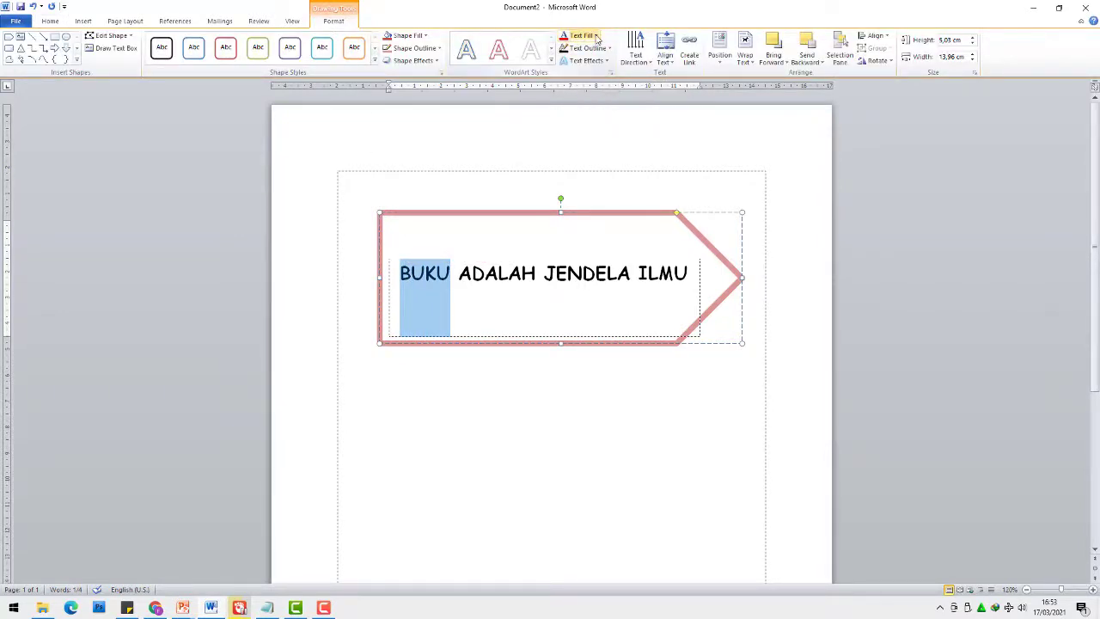
click(595, 36)
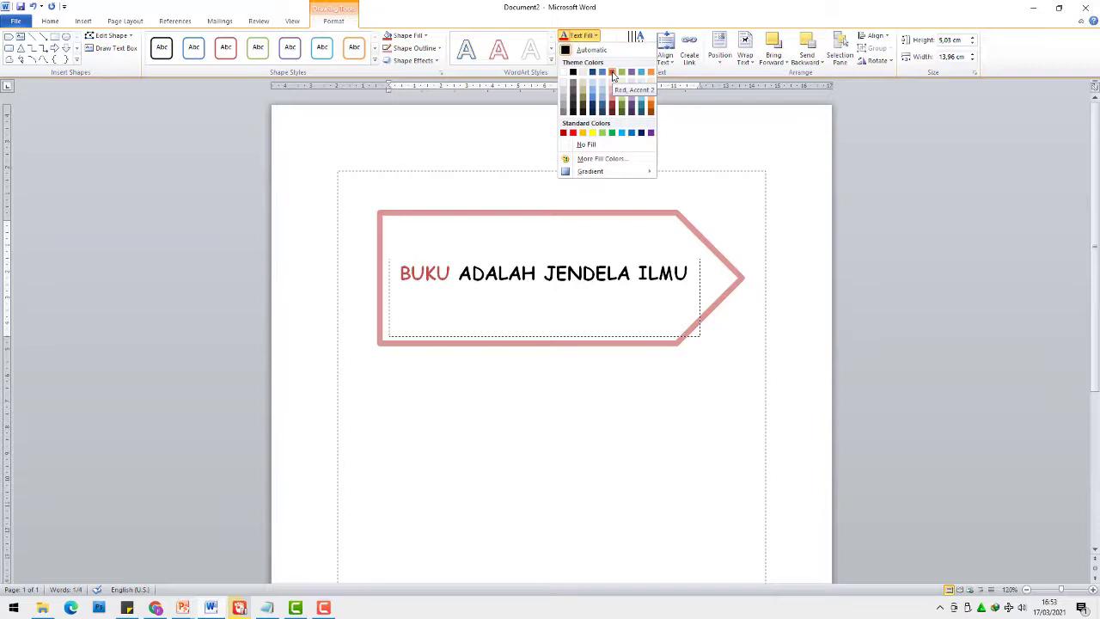
click(612, 75)
- Colour the remaining words with text fills: "ADALAH" light green, "JENDELA" gold and "ILMU" dark blue
drag(460, 273, 536, 275)
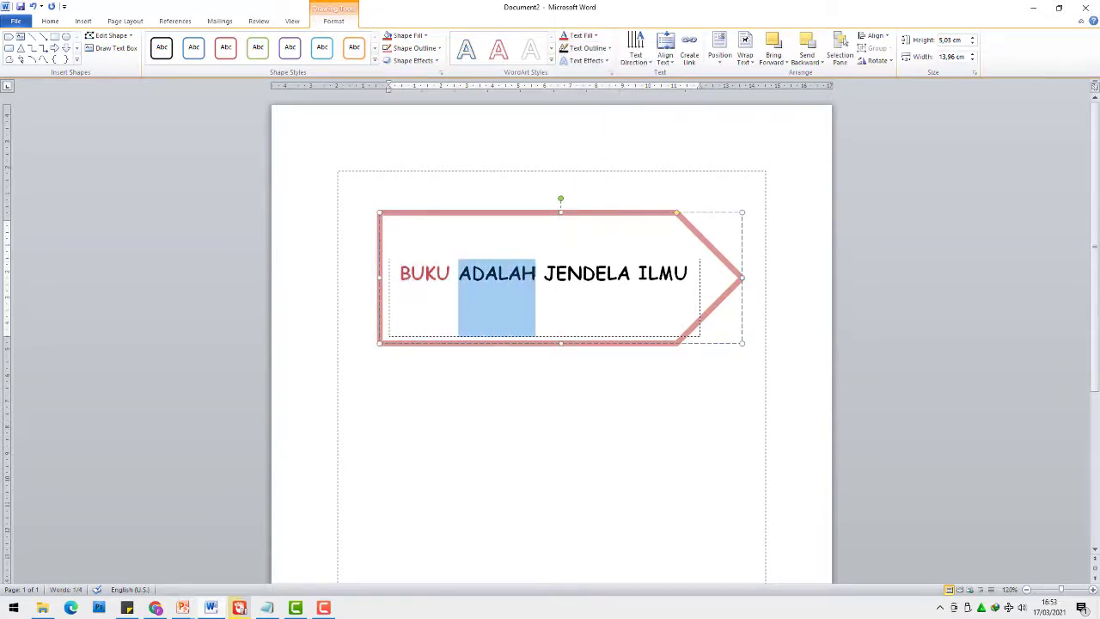
click(595, 36)
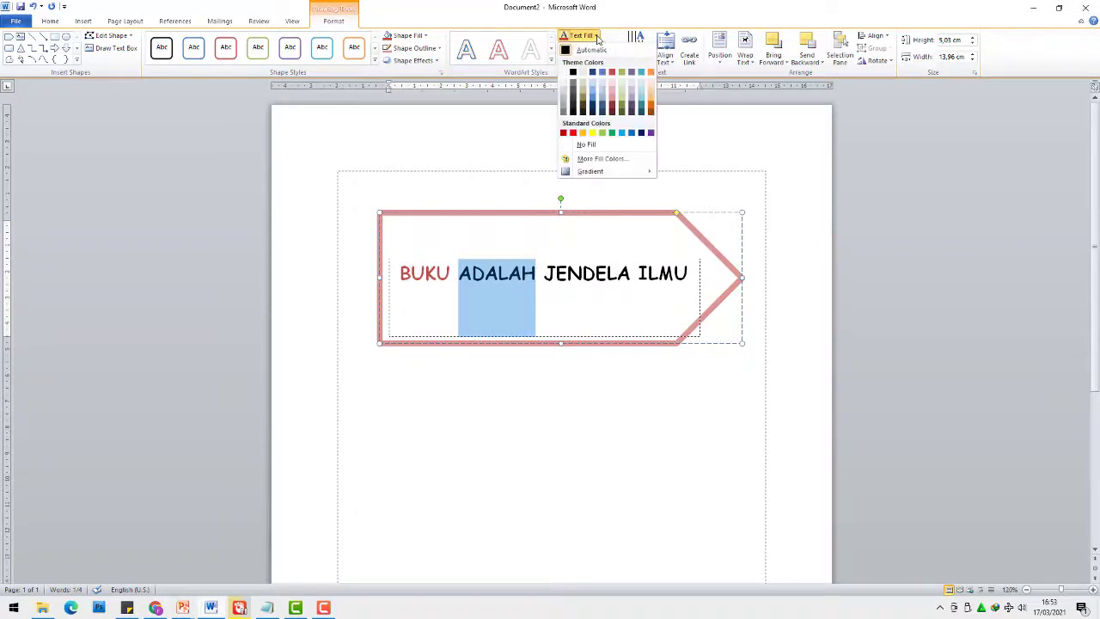
click(623, 102)
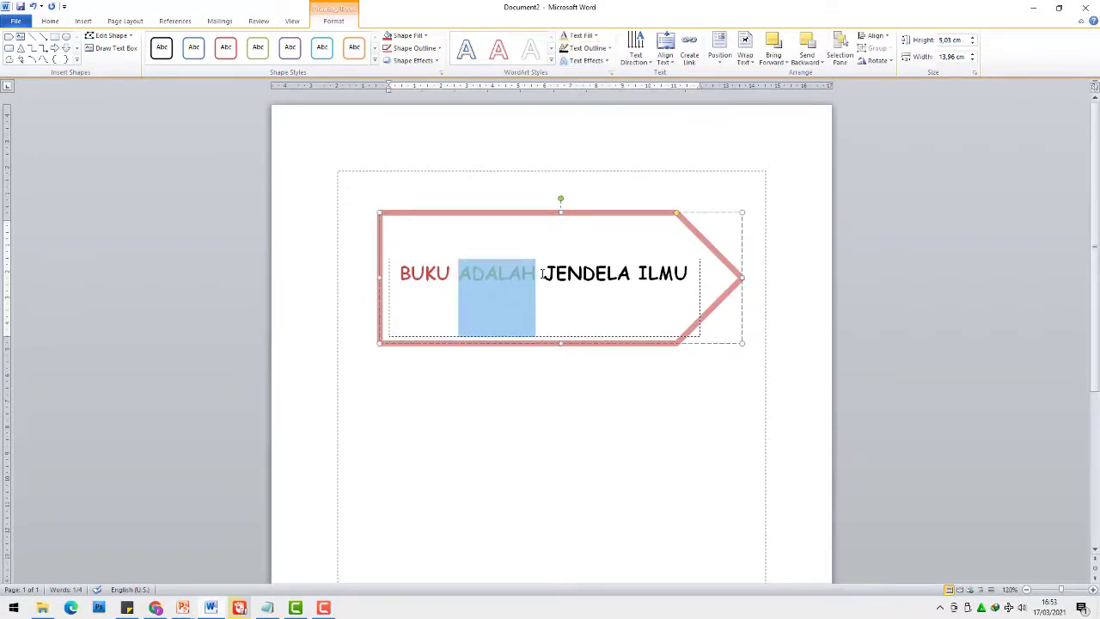
drag(540, 273, 630, 273)
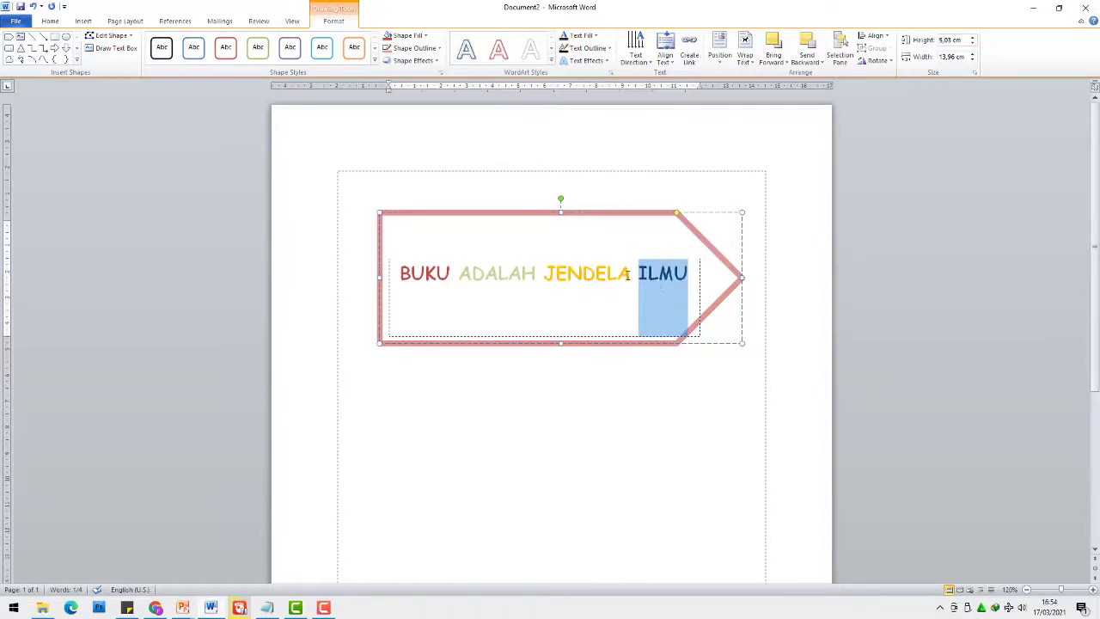
click(688, 275)
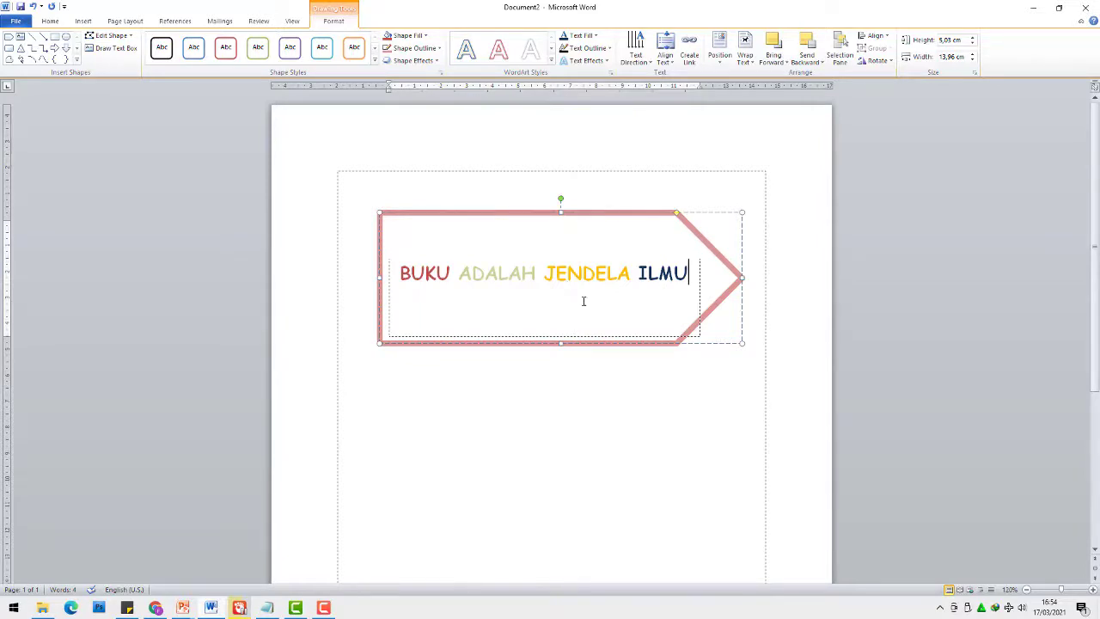
- Lower the pentagon's upper edge towards the text to make the shape about 3.1 cm high
click(463, 333)
drag(561, 212, 562, 252)
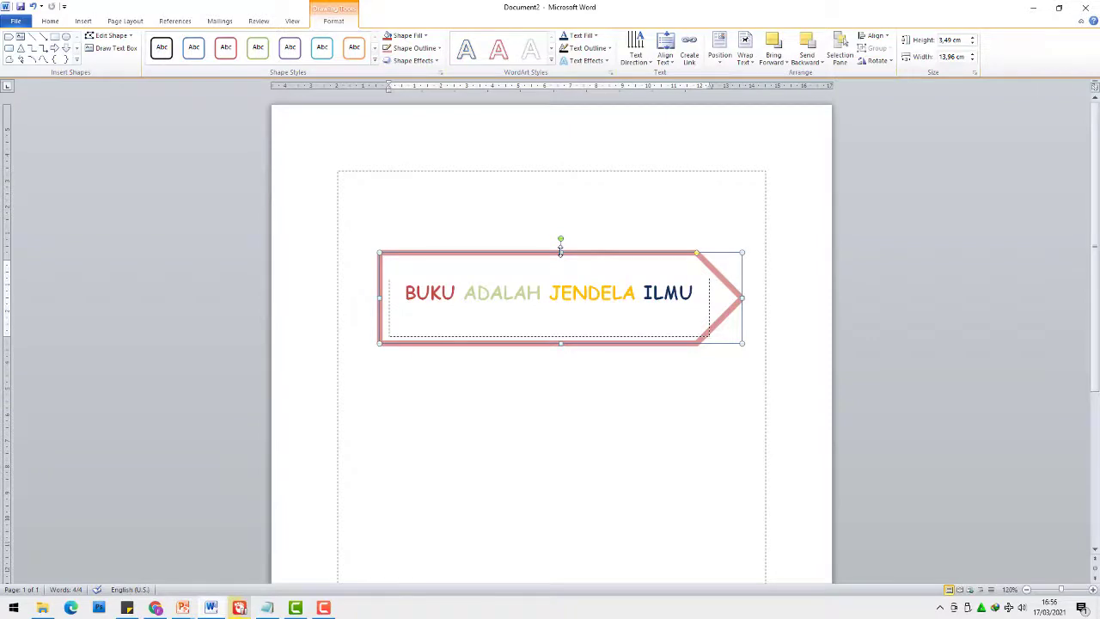
drag(560, 251, 561, 263)
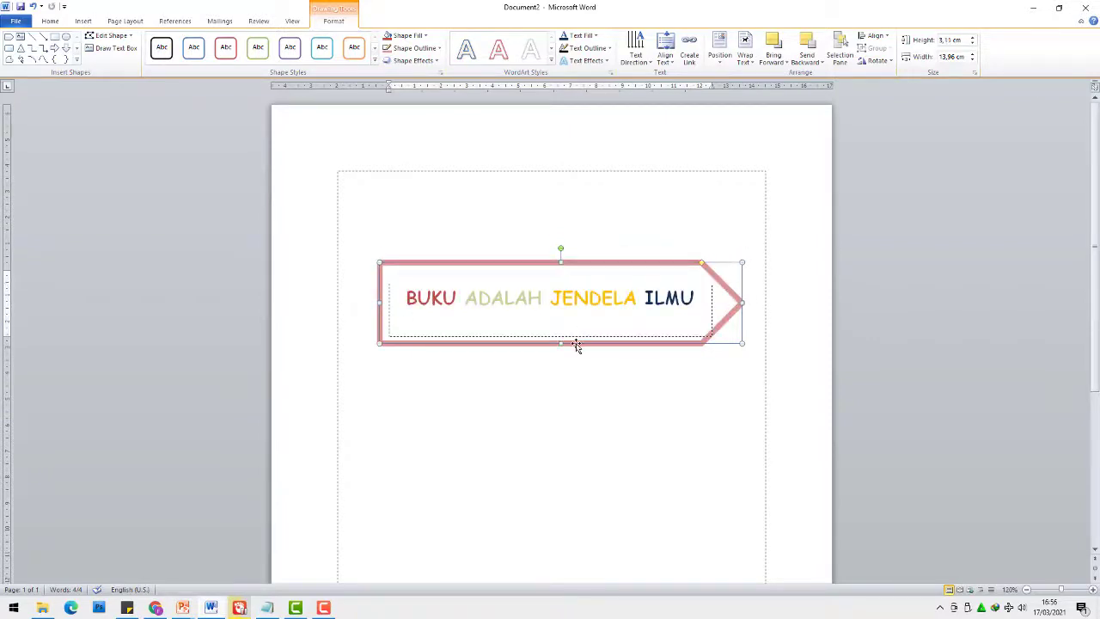
- Reduce the pentagon's height to about 2.6 cm and move the shape up towards the page's upper margin
drag(577, 345, 558, 294)
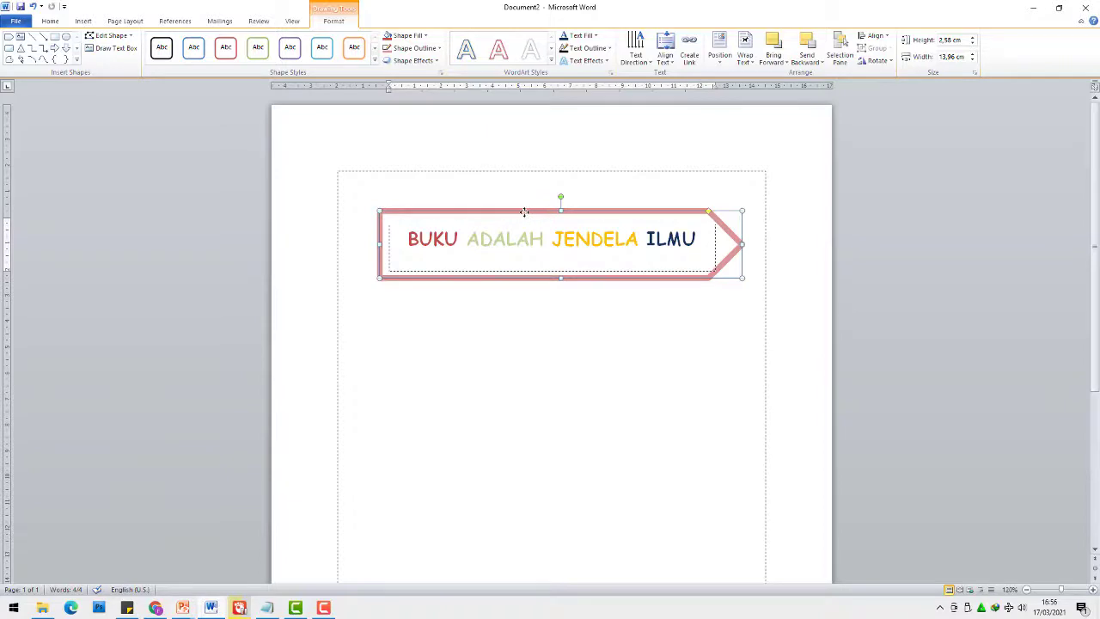
- Duplicate the pentagon banner and place the copy directly below the original, aligned with its sides
right_click(524, 211)
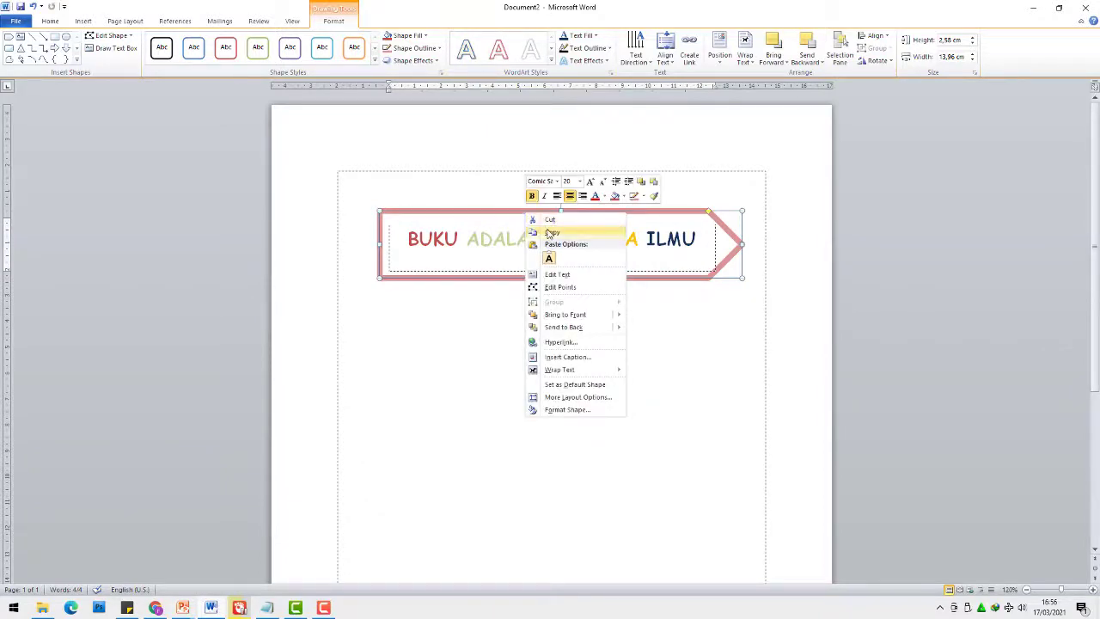
click(547, 234)
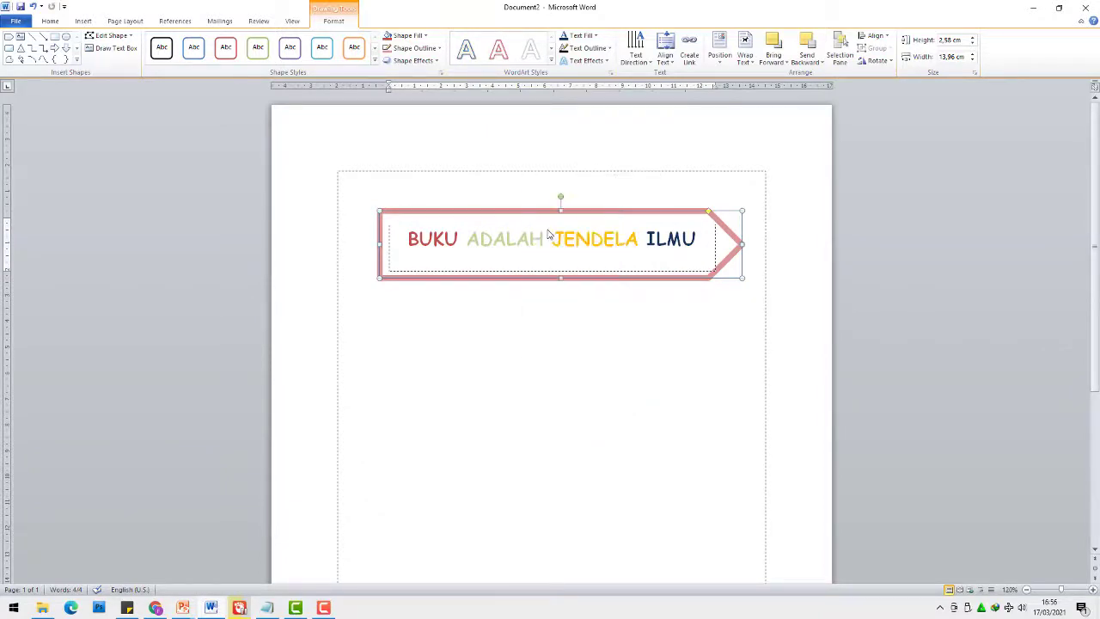
click(474, 318)
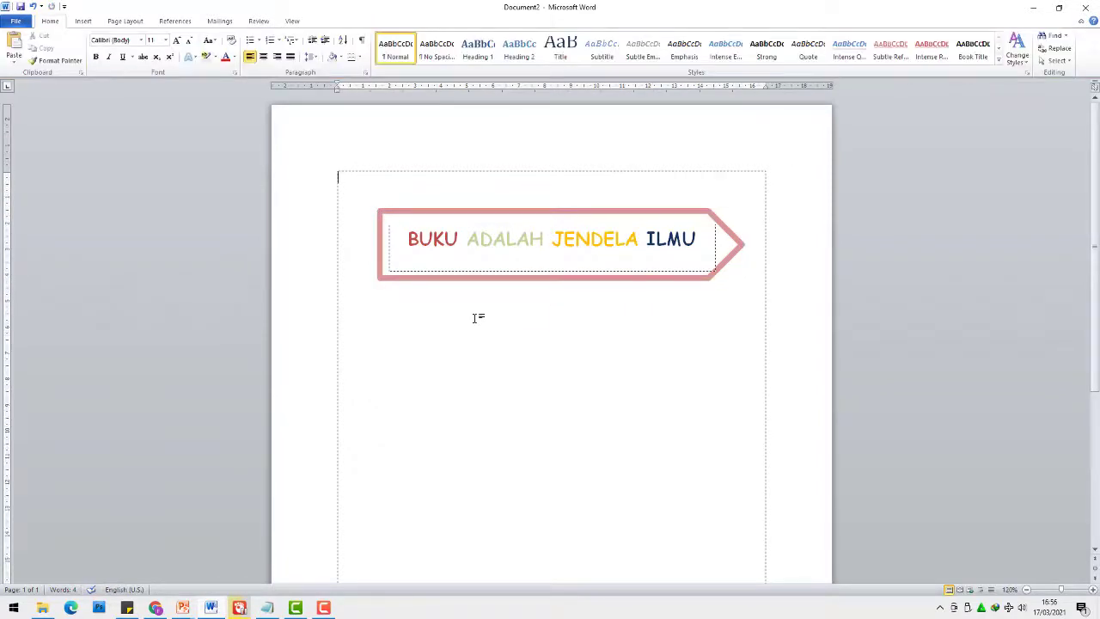
right_click(474, 317)
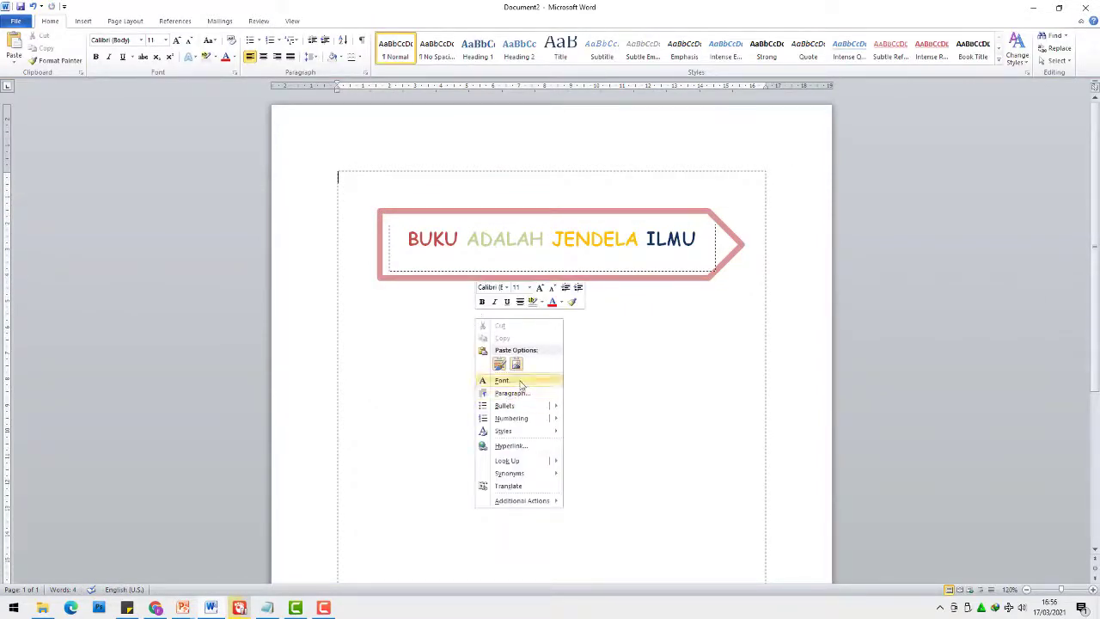
click(500, 366)
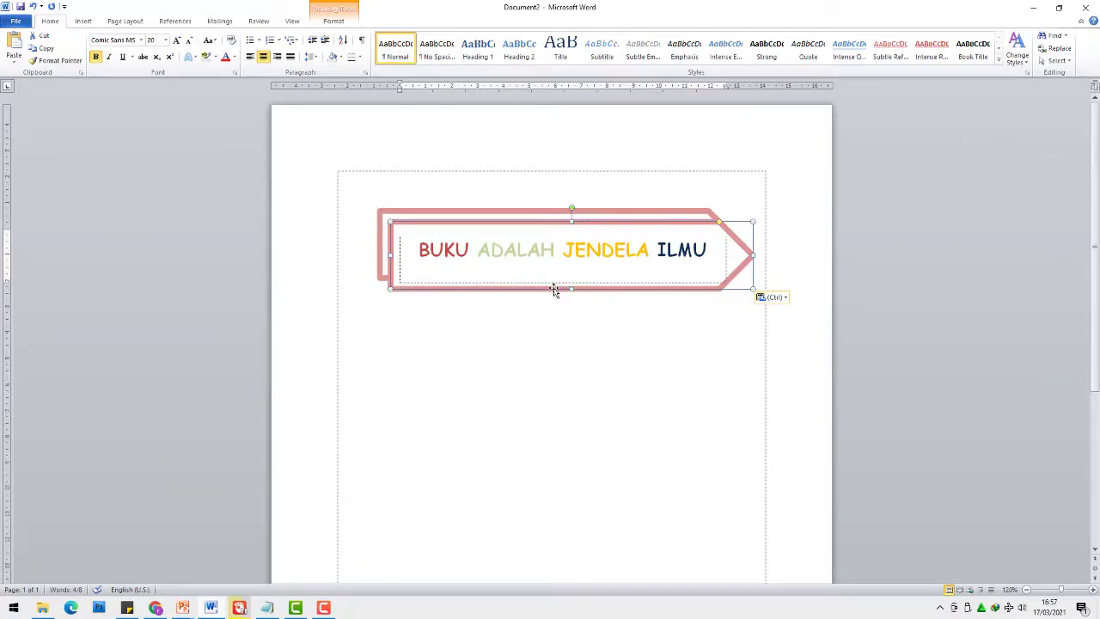
drag(554, 290, 546, 375)
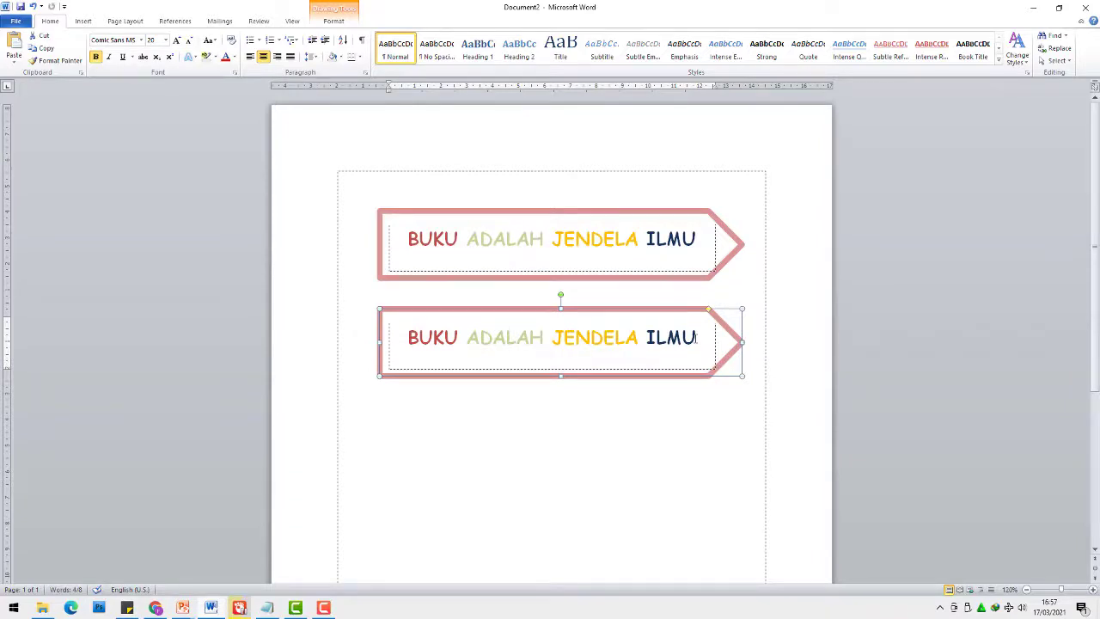
- Replace the lower banner's text with "BANYAK BACA BANYAK TAHU", coloured green, light blue, dark blue and red word by word
drag(696, 337, 431, 332)
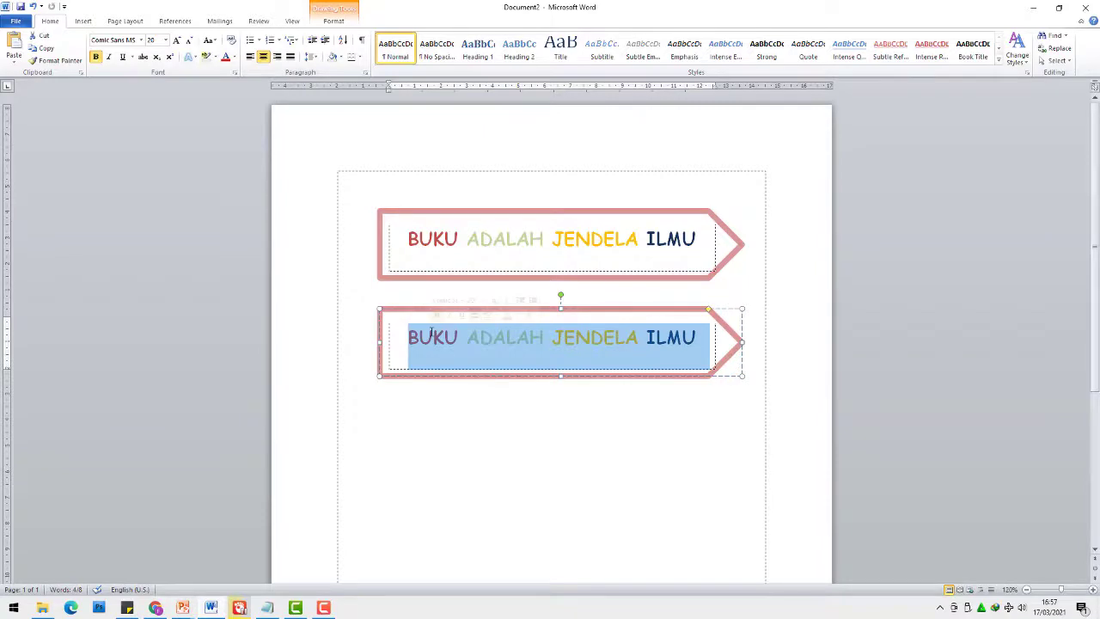
key(ctrl+v)
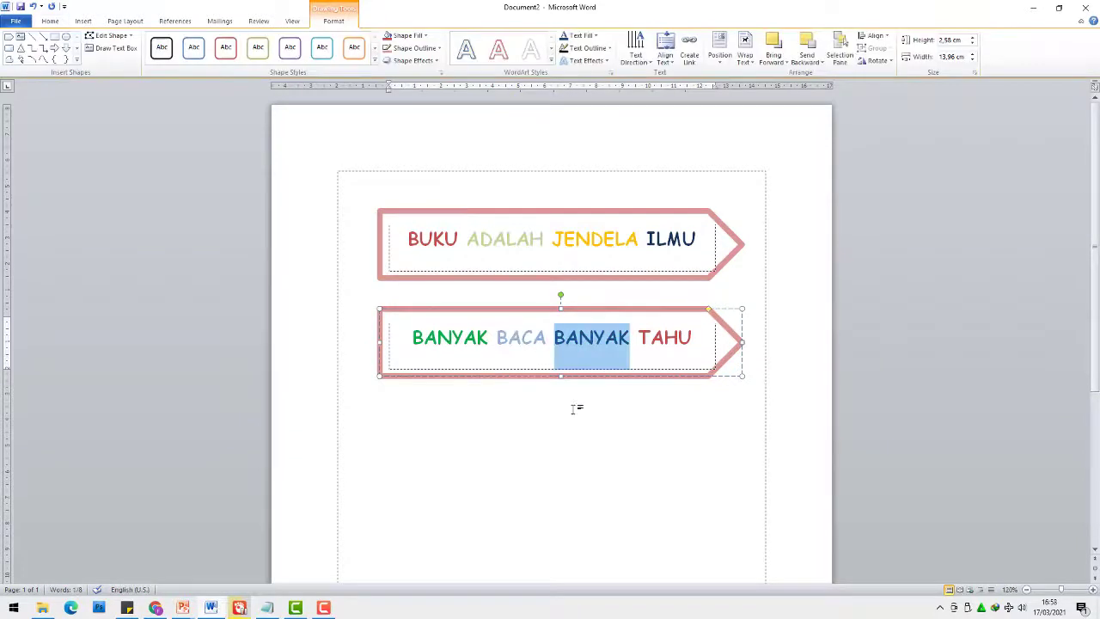
click(338, 240)
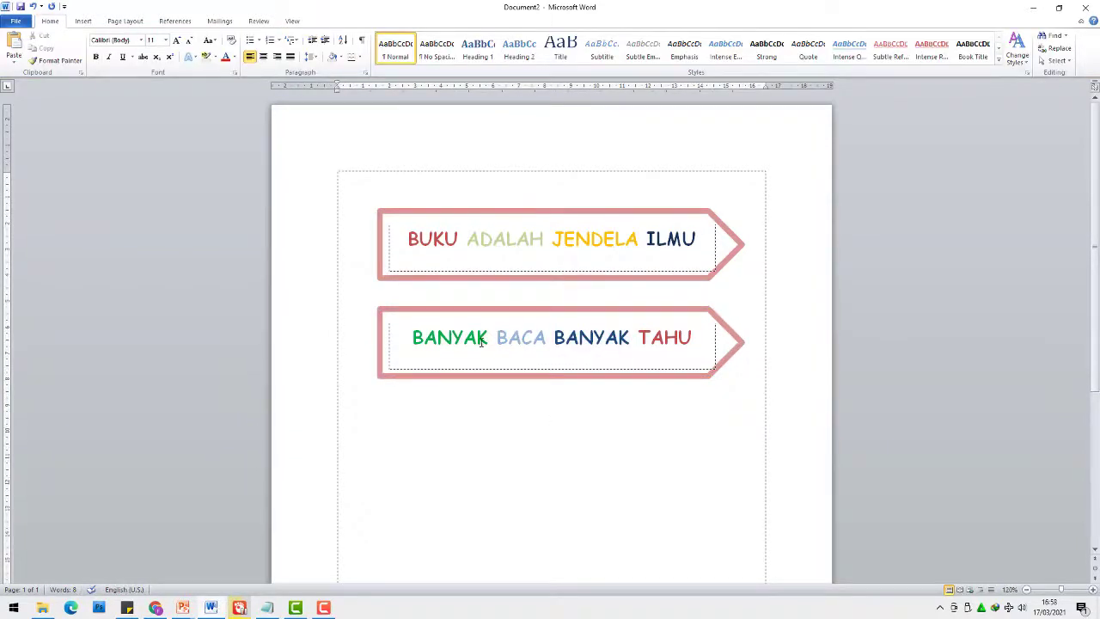